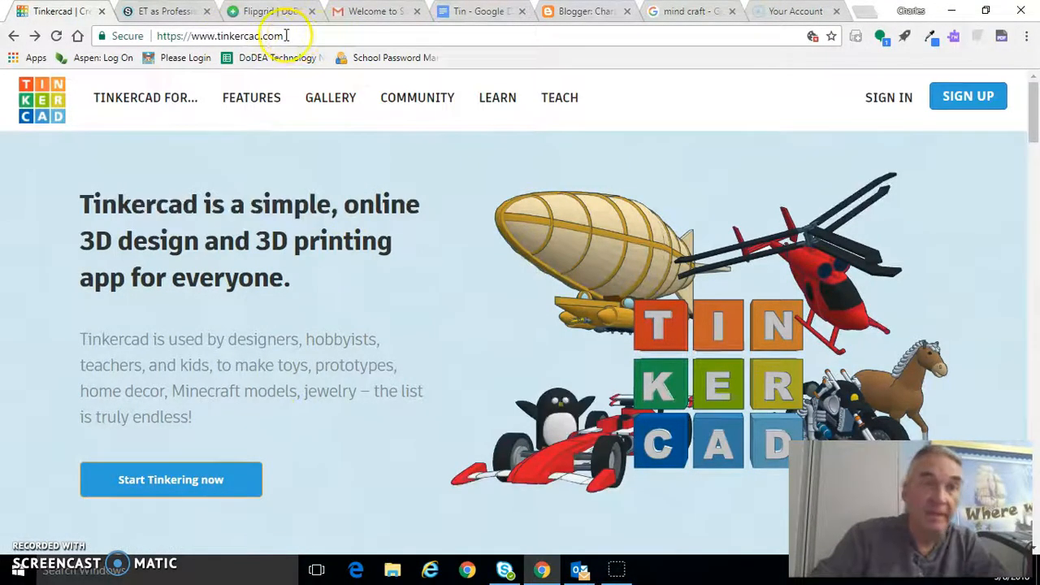
Step: View the account sign-up page, return to the Tinkercad home page and sign in to the existing account
{"action": "left_click", "coordinate": [298, 35]}
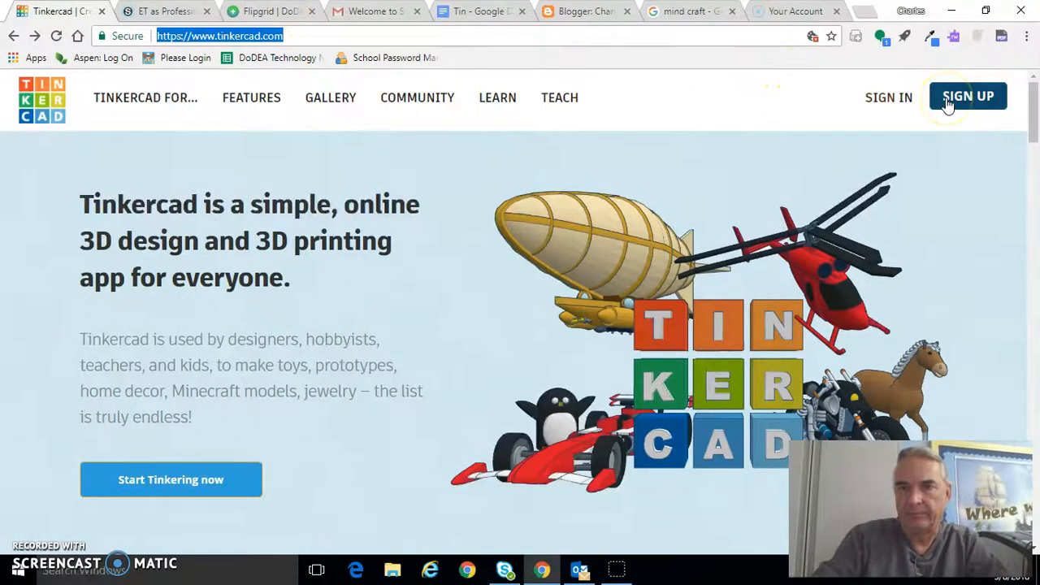
{"action": "left_click", "coordinate": [947, 106]}
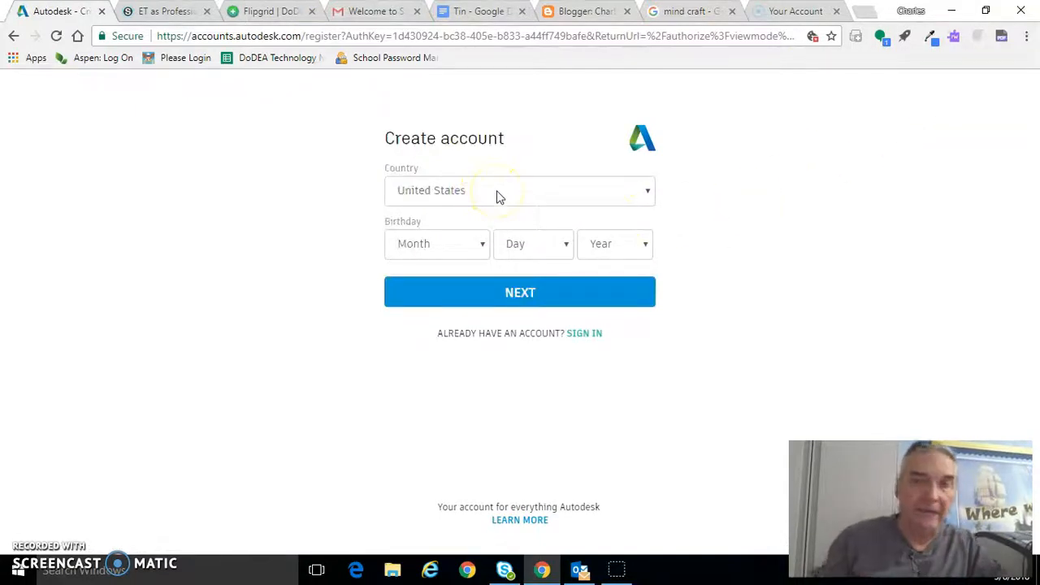
{"action": "left_click", "coordinate": [13, 36]}
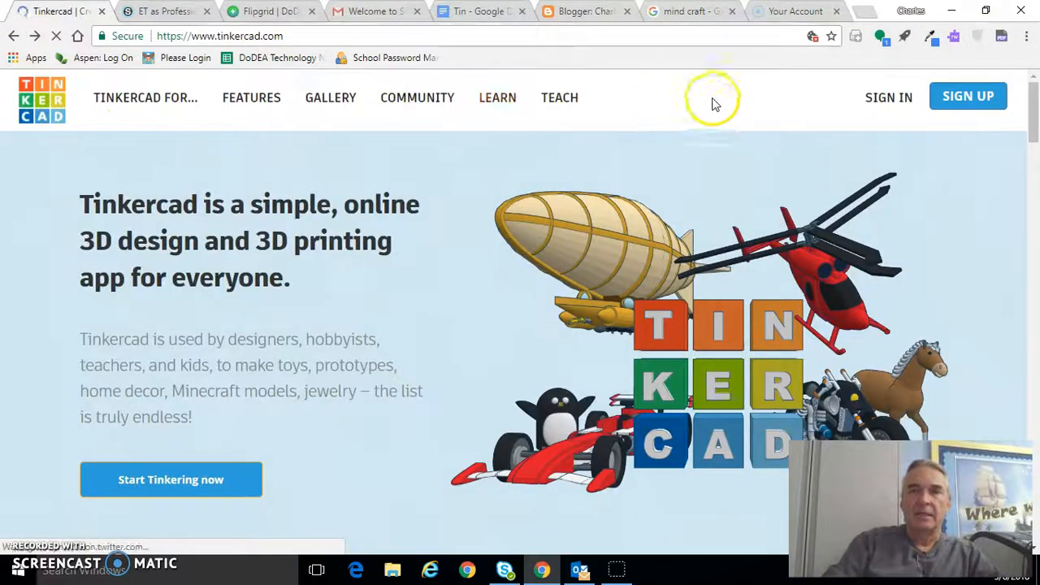
{"action": "left_click", "coordinate": [874, 99]}
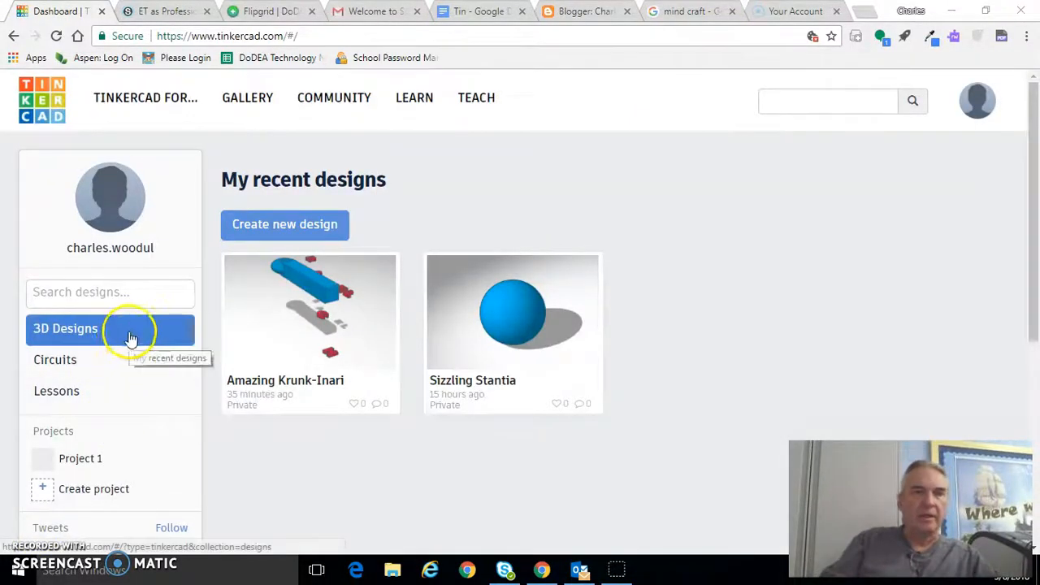
Step: Look through the popular interests, the design gallery, the community options and the basic step-by-step lessons
{"action": "left_click", "coordinate": [168, 106]}
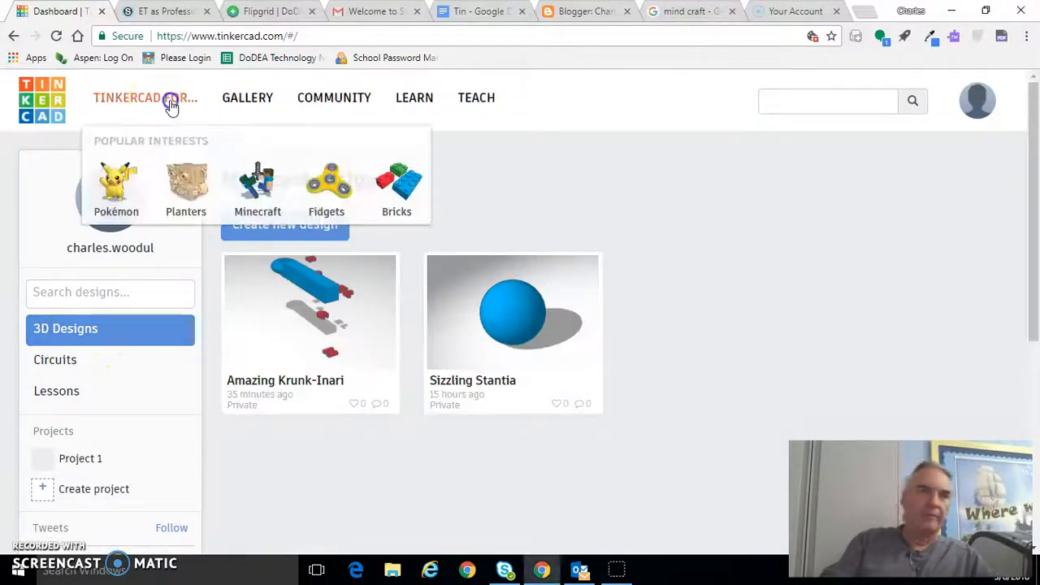
{"action": "left_click", "coordinate": [186, 180]}
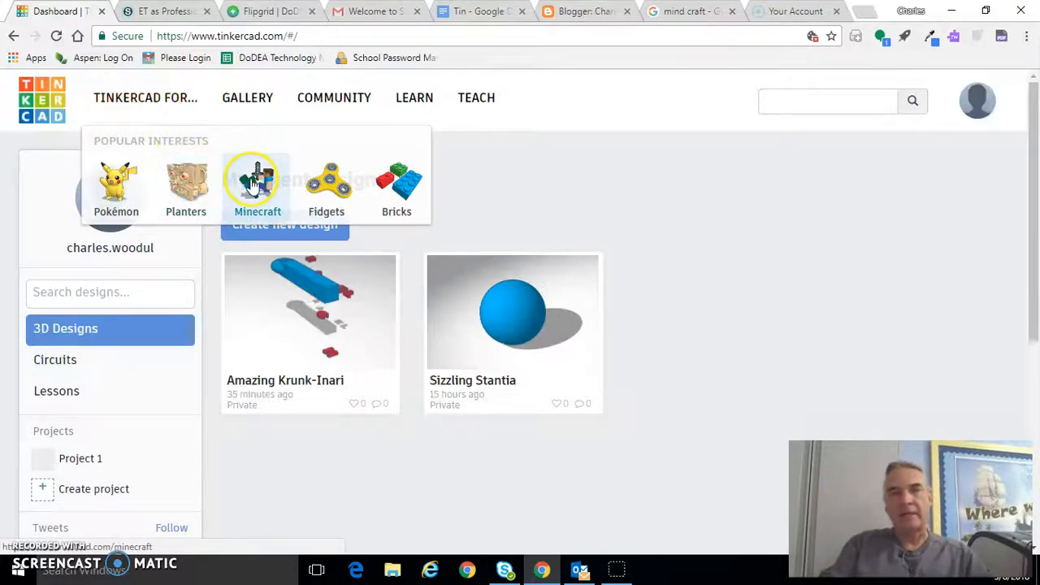
{"action": "left_click", "coordinate": [252, 101]}
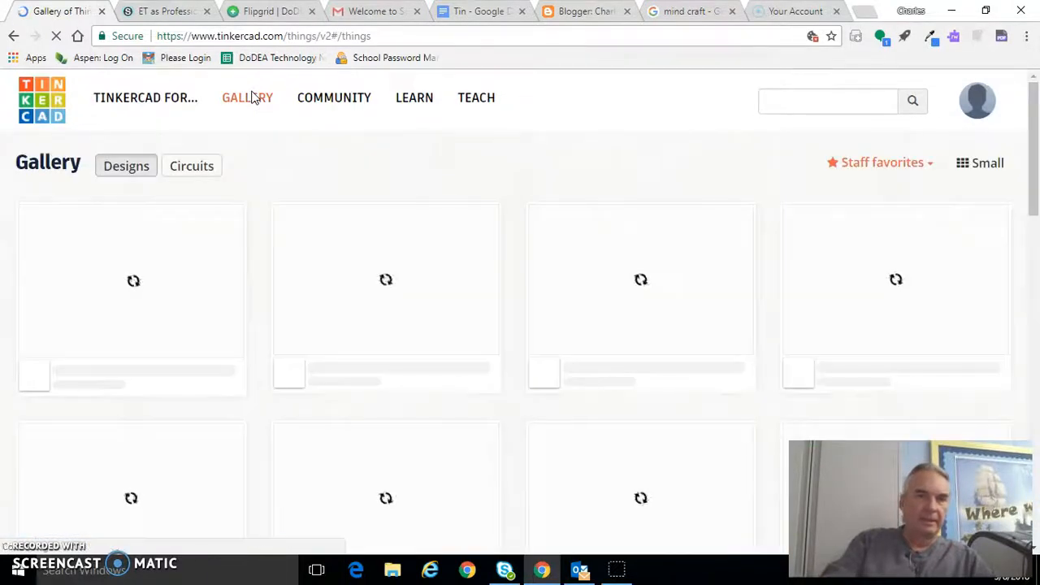
{"action": "left_click", "coordinate": [336, 104]}
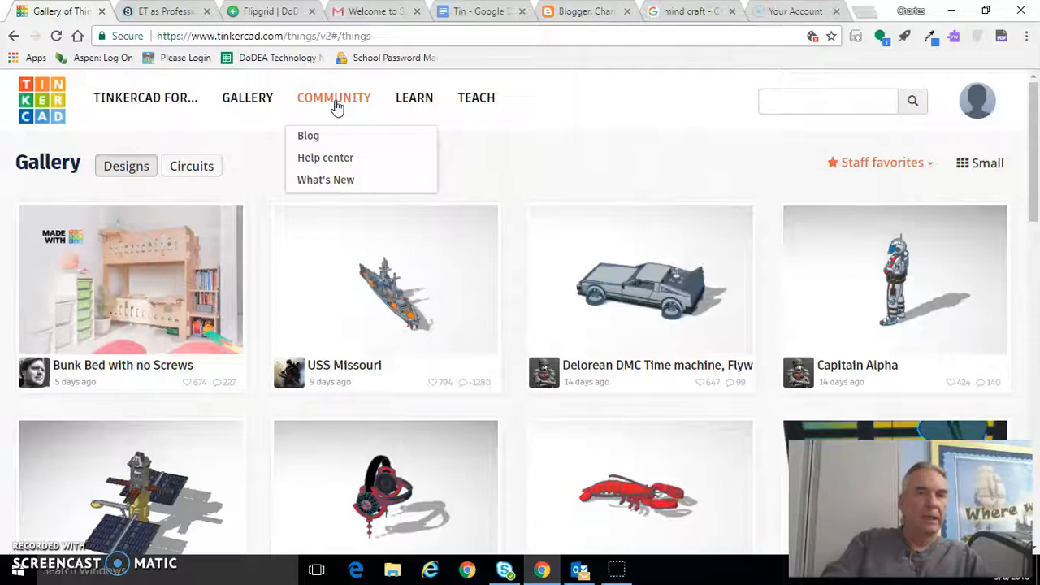
{"action": "left_click", "coordinate": [326, 183]}
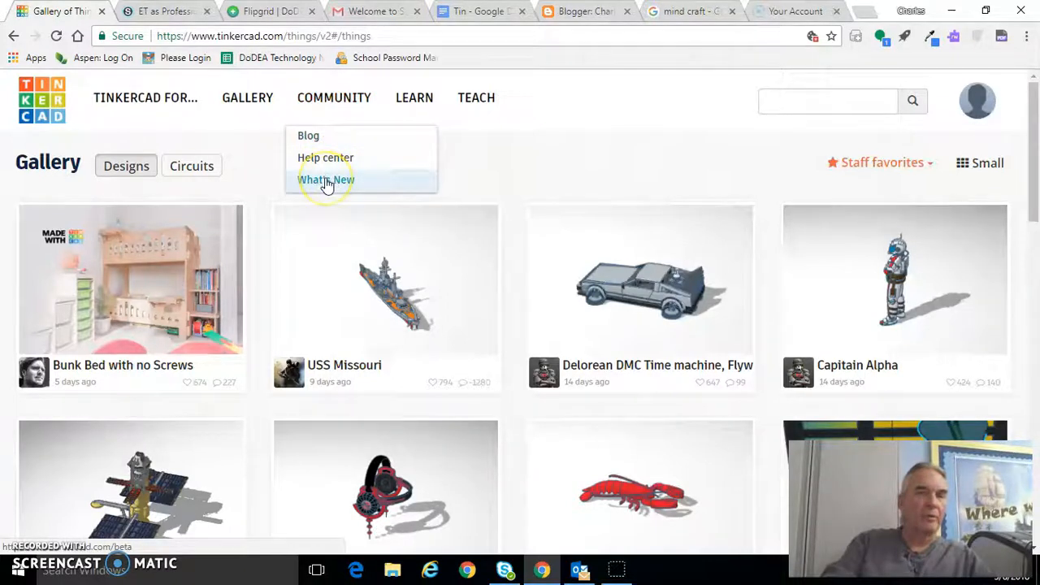
{"action": "left_click", "coordinate": [415, 105]}
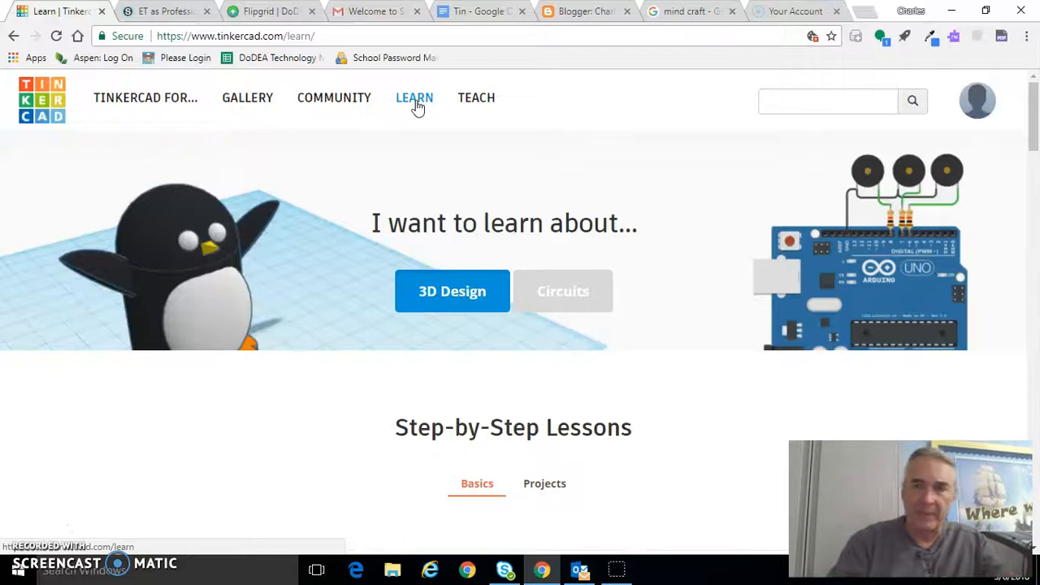
{"action": "left_click_drag", "start_coordinate": [1036, 120], "coordinate": [1033, 187]}
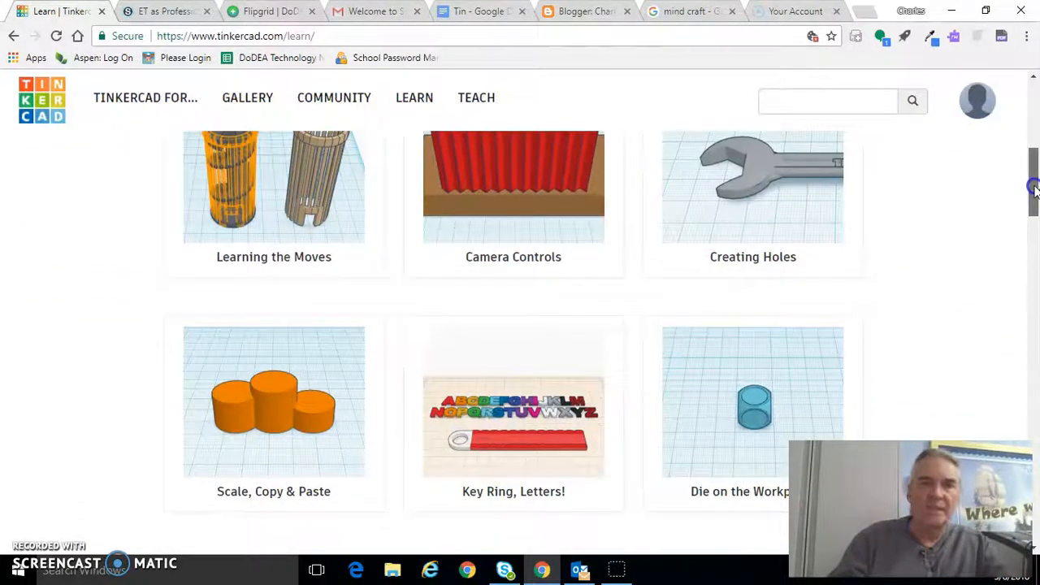
{"action": "mouse_move", "coordinate": [1034, 187]}
{"action": "left_mouse_down"}
{"action": "mouse_move", "coordinate": [1033, 216]}
{"action": "mouse_move", "coordinate": [1035, 174]}
{"action": "mouse_move", "coordinate": [1035, 186]}
{"action": "left_mouse_up"}
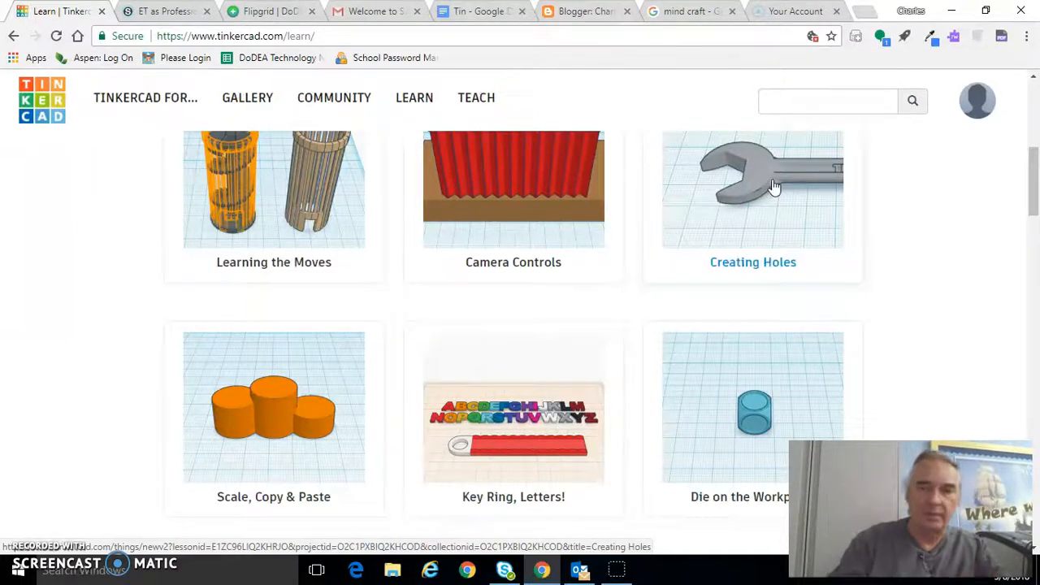
Step: Return to the dashboard of recent designs and create a new 3D design
{"action": "left_click", "coordinate": [30, 530]}
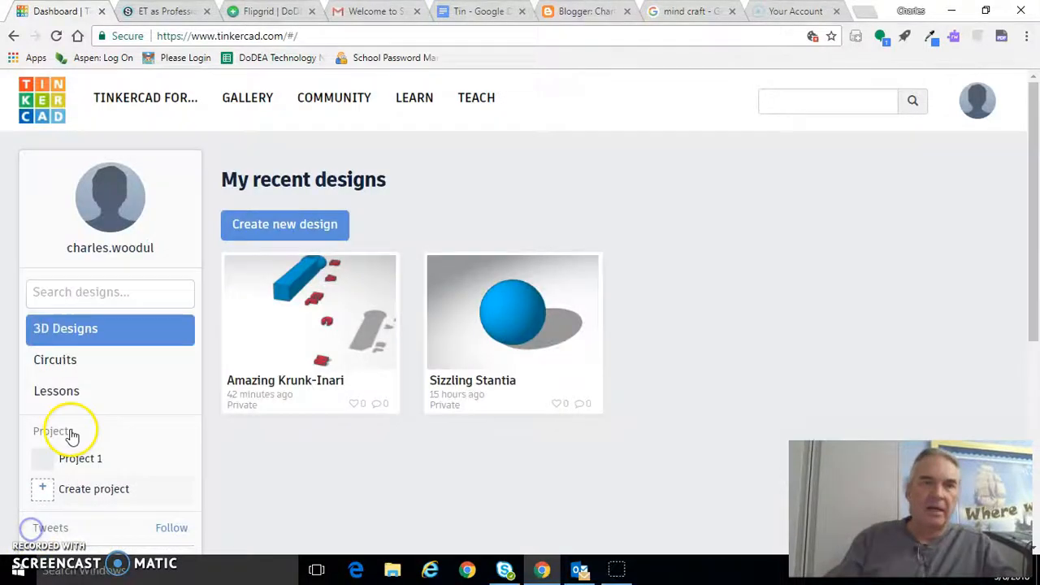
{"action": "left_click", "coordinate": [45, 98]}
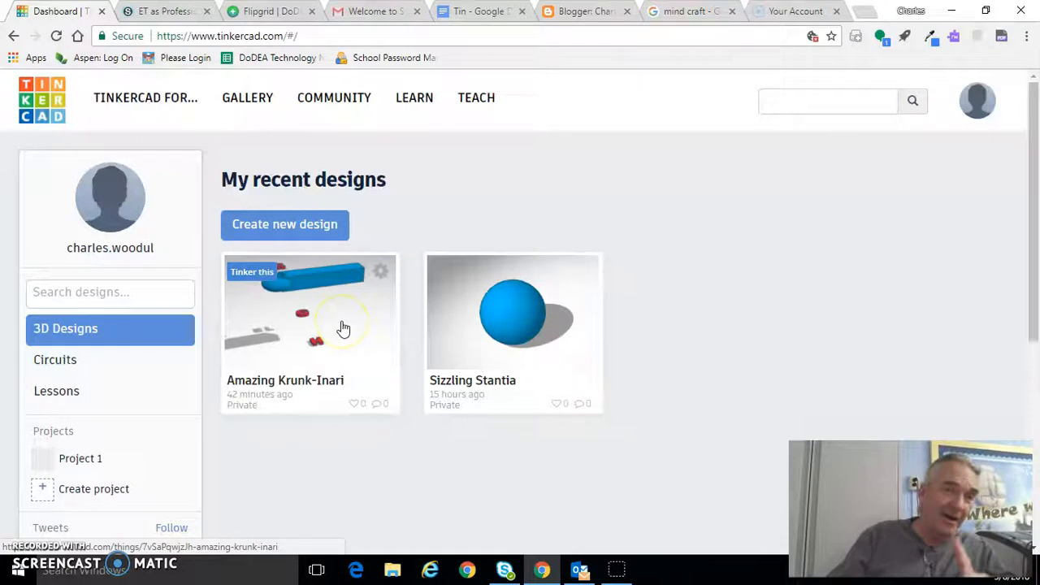
{"action": "left_click", "coordinate": [314, 238]}
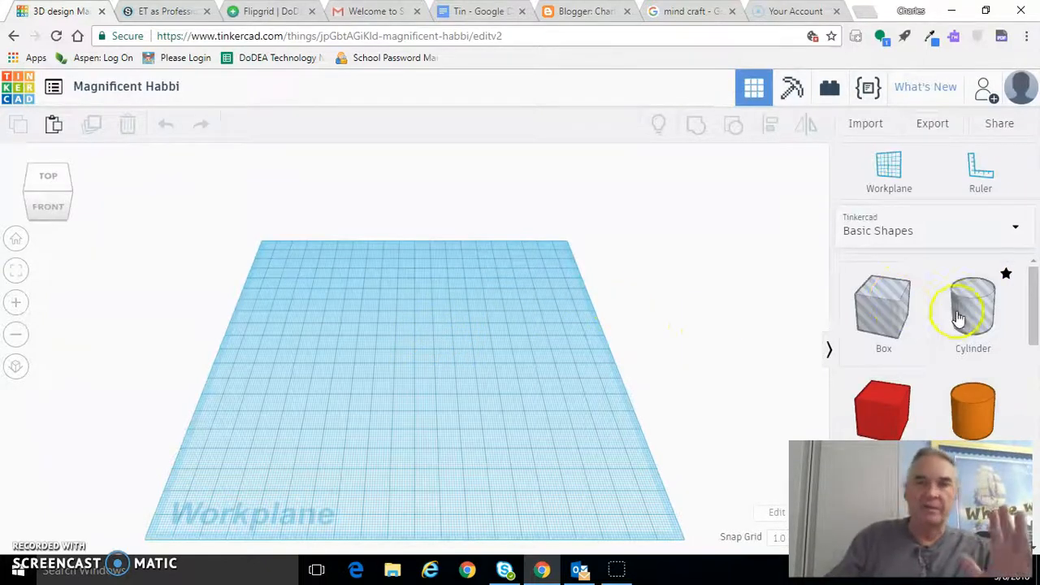
Step: Place a solid red box on the workplane and a solid orange cylinder directly behind it
{"action": "left_click_drag", "start_coordinate": [1030, 322], "coordinate": [1026, 348]}
{"action": "left_click_drag", "start_coordinate": [886, 317], "coordinate": [358, 388]}
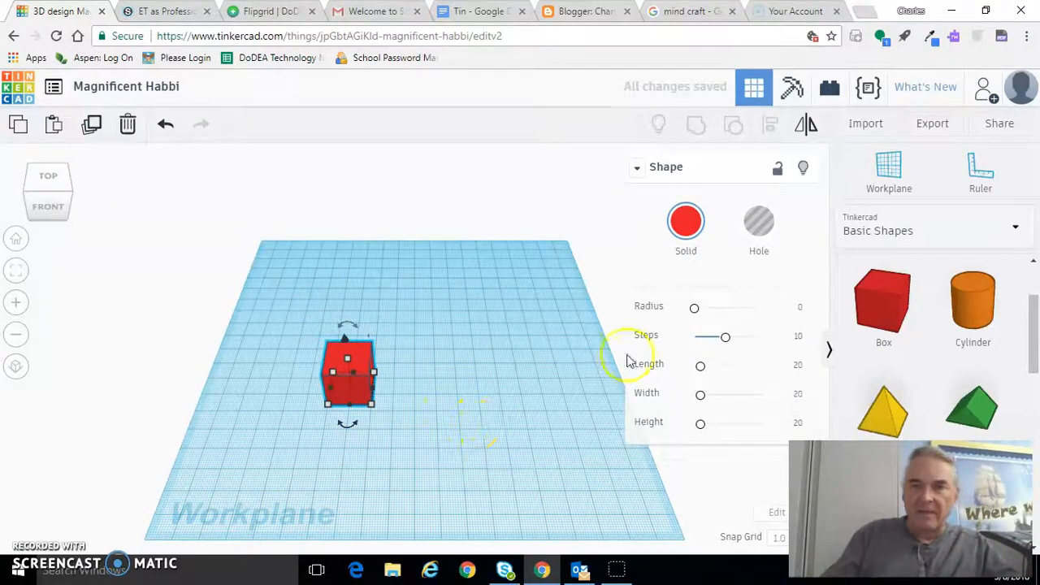
{"action": "left_click_drag", "start_coordinate": [983, 320], "coordinate": [347, 360]}
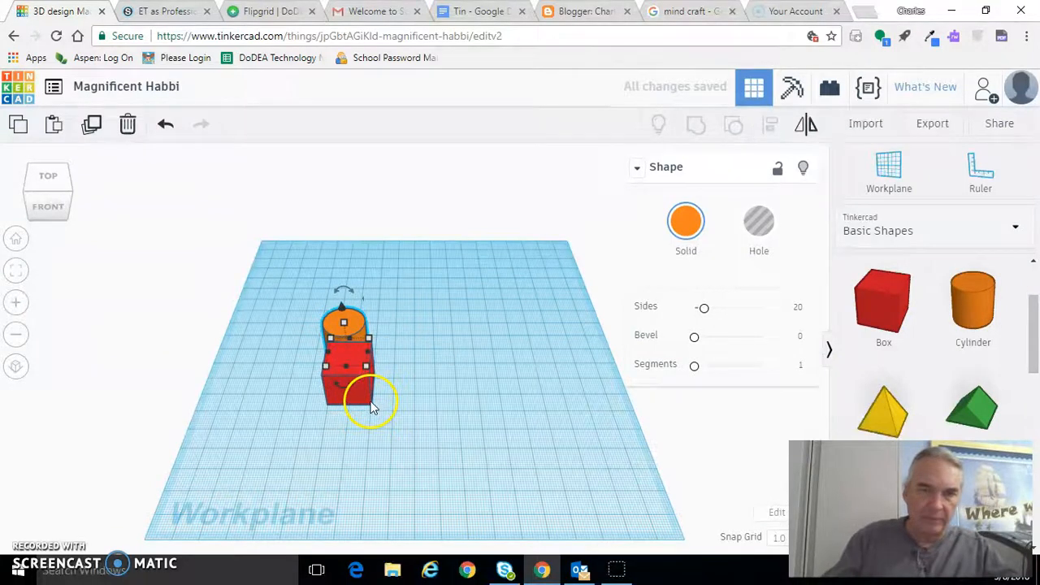
Step: Enlarge the red box from its front corner and move the cylinder about 37 mm across and 46 mm forward into it
{"action": "left_click_drag", "start_coordinate": [381, 415], "coordinate": [495, 476]}
{"action": "left_click_drag", "start_coordinate": [351, 340], "coordinate": [437, 411]}
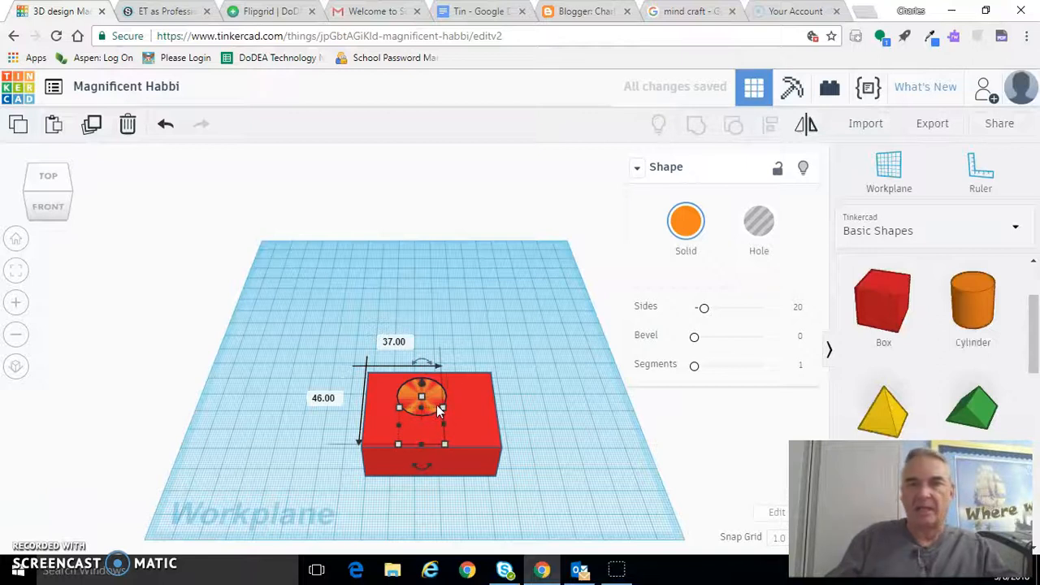
Step: Turn the cylinder into a hole and group it with the red box to cut a round opening
{"action": "left_click", "coordinate": [764, 234]}
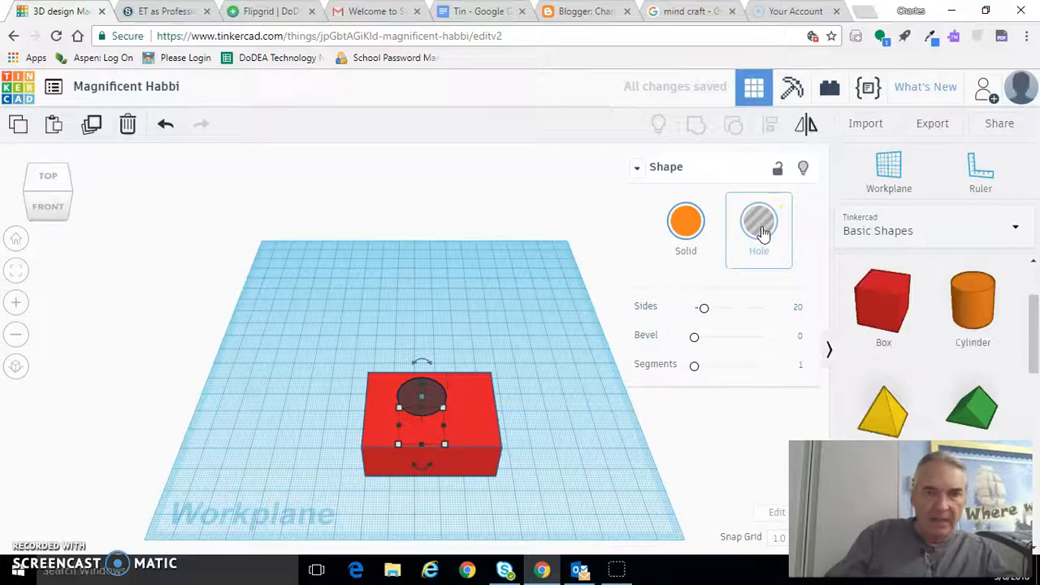
{"action": "left_click", "coordinate": [377, 304]}
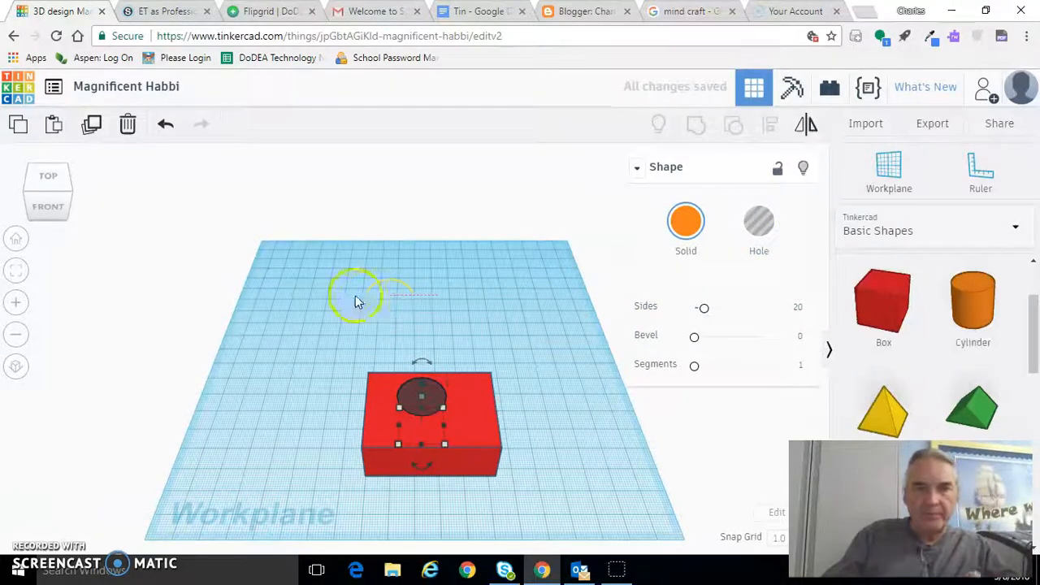
{"action": "left_click_drag", "start_coordinate": [473, 426], "coordinate": [515, 480]}
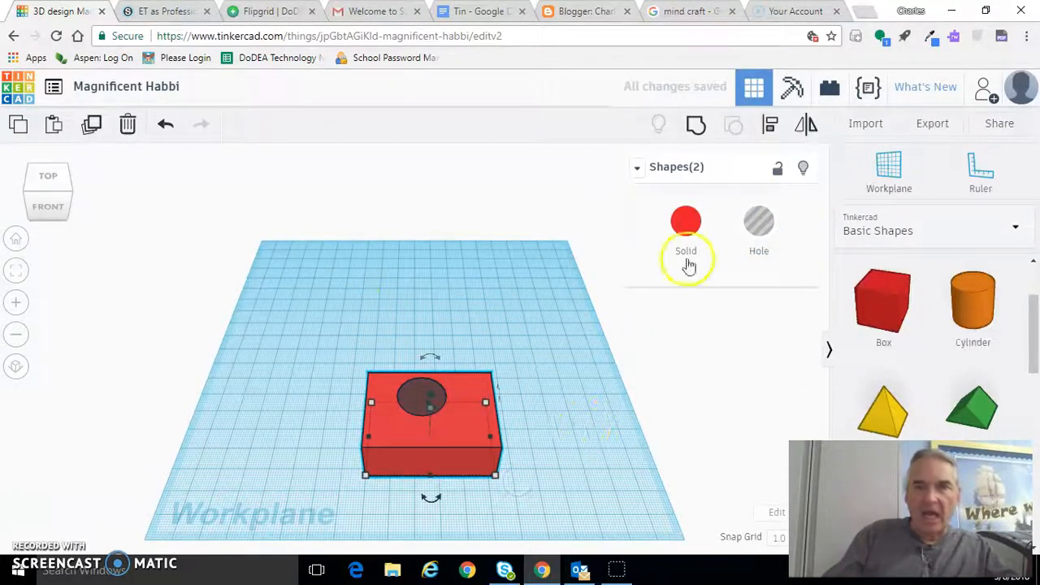
{"action": "left_click", "coordinate": [696, 130]}
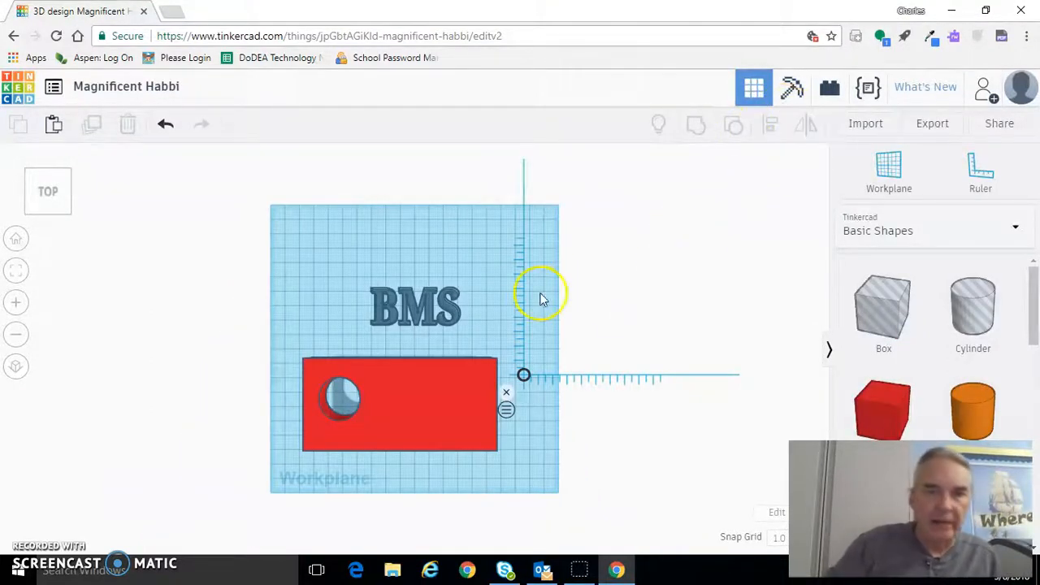
Step: Try placing the BMS text on the red plate, and move it back behind the plate
{"action": "left_click", "coordinate": [433, 301]}
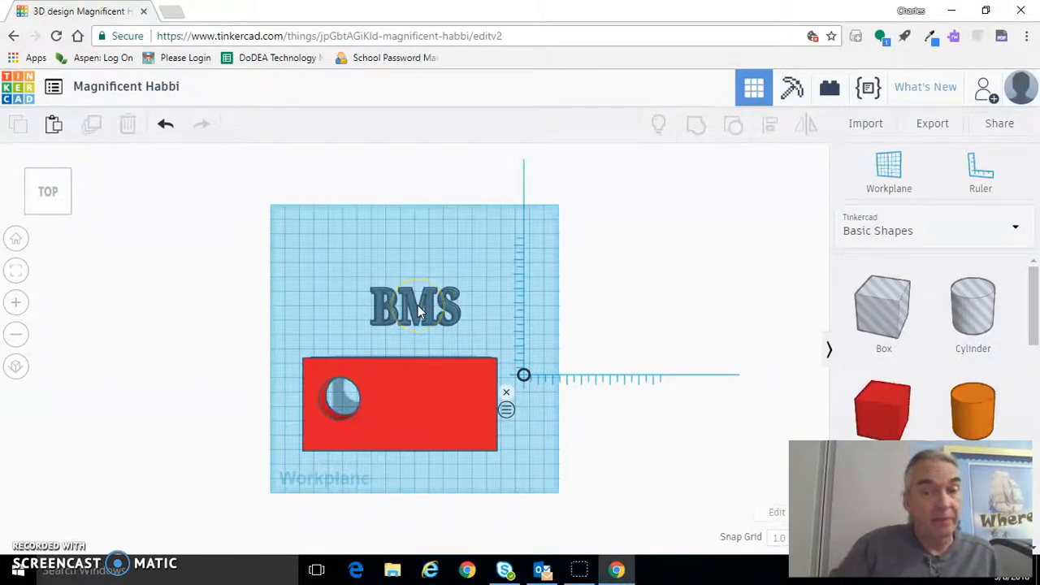
{"action": "left_click", "coordinate": [412, 303]}
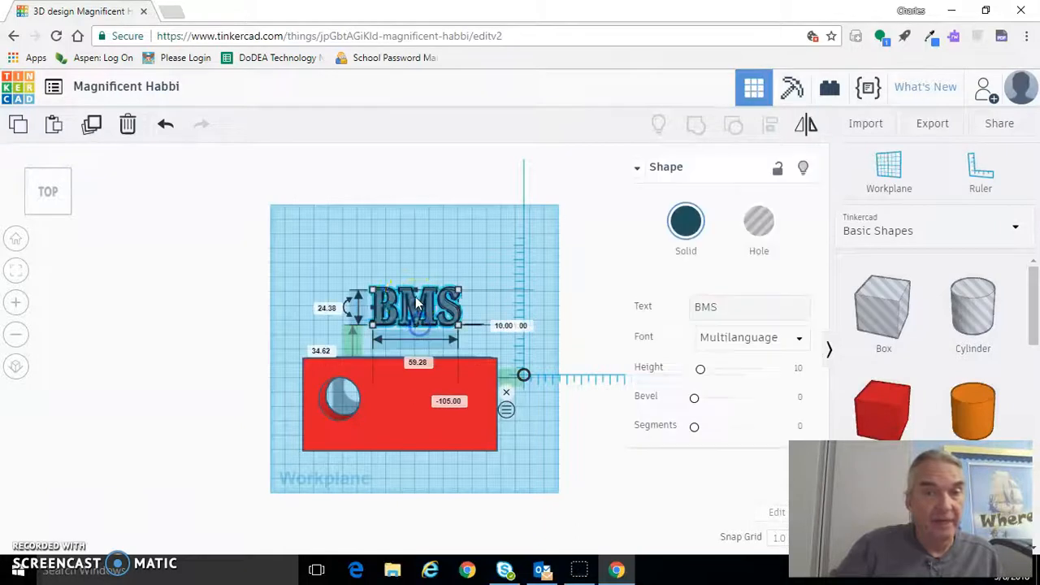
{"action": "left_click_drag", "start_coordinate": [412, 303], "coordinate": [412, 406]}
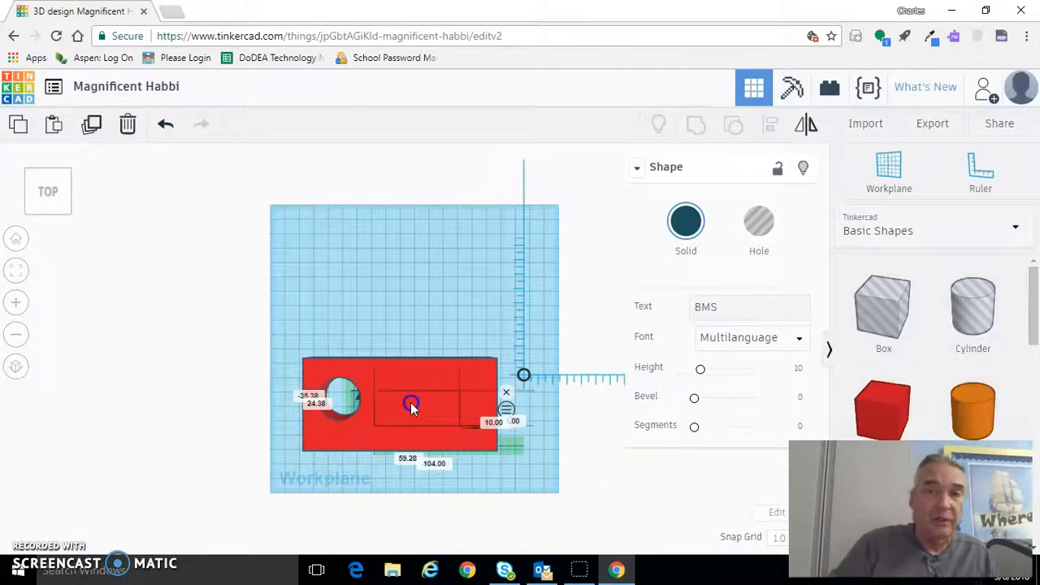
{"action": "left_click_drag", "start_coordinate": [410, 402], "coordinate": [421, 282]}
{"action": "left_click", "coordinate": [297, 303]}
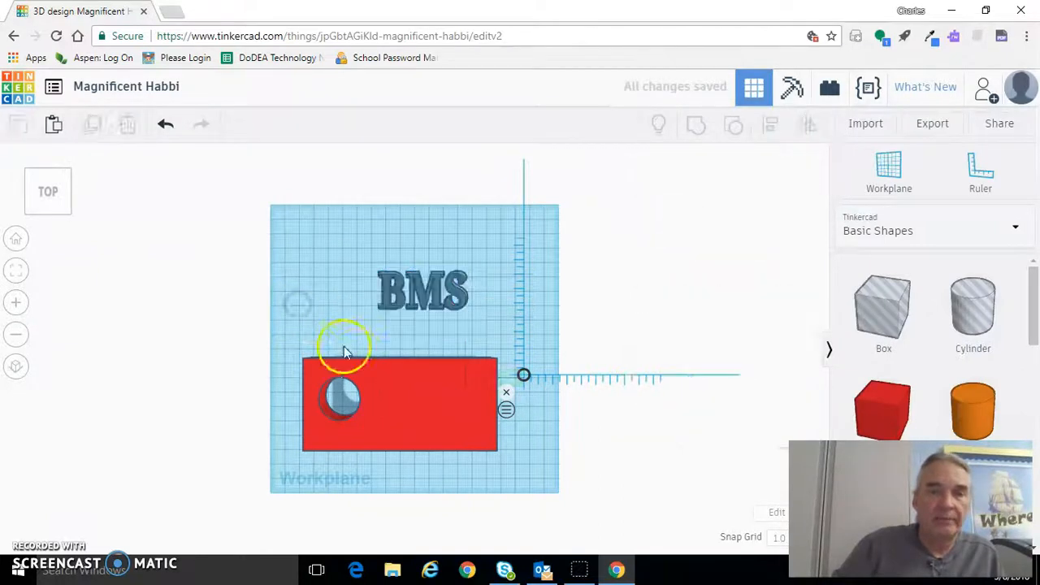
Step: Lower the red plate below the workplane to an elevation of about -128 mm
{"action": "left_click", "coordinate": [395, 400]}
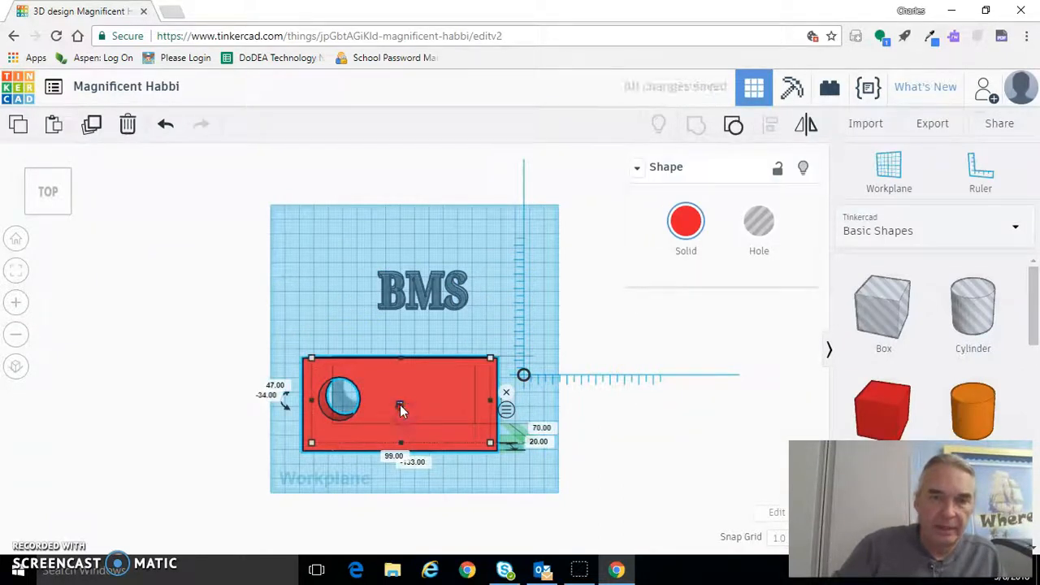
{"action": "left_click", "coordinate": [399, 404]}
{"action": "left_click_drag", "start_coordinate": [400, 404], "coordinate": [398, 398]}
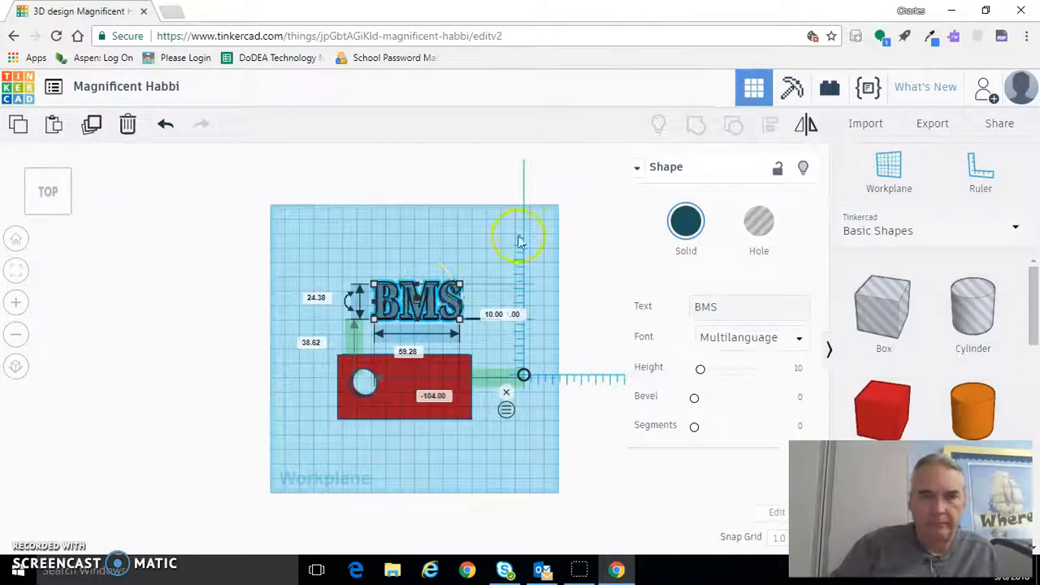
{"action": "left_click", "coordinate": [409, 385]}
{"action": "left_click", "coordinate": [405, 385], "text": "shift"}
{"action": "left_click_drag", "start_coordinate": [407, 385], "coordinate": [404, 380]}
Step: Position the BMS text over the lowered red plate, beside the round hole
{"action": "left_click_drag", "start_coordinate": [416, 303], "coordinate": [479, 389]}
{"action": "left_click", "coordinate": [459, 380], "text": "shift"}
{"action": "left_click", "coordinate": [415, 374]}
{"action": "left_click_drag", "start_coordinate": [416, 374], "coordinate": [447, 373]}
{"action": "left_click", "coordinate": [491, 378]}
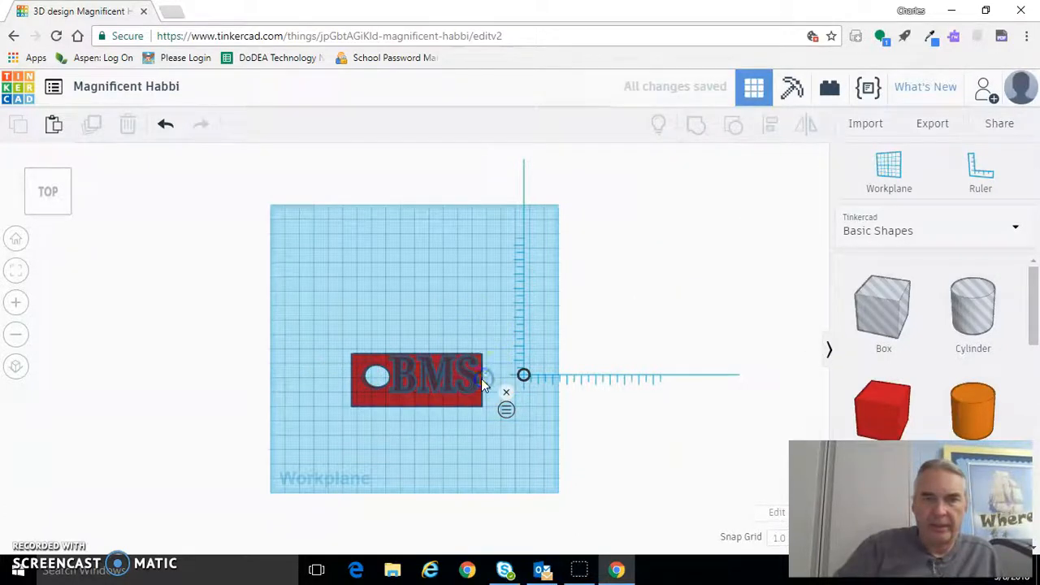
Step: Stretch the red plate to 127 mm long and shift the BMS text between the hole and the plate's end
{"action": "left_click", "coordinate": [481, 378]}
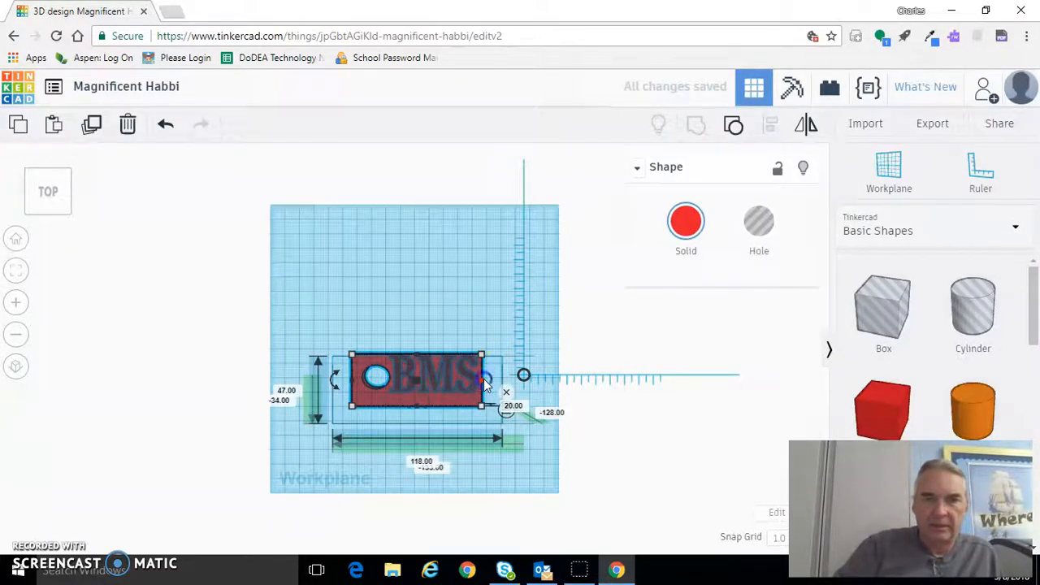
{"action": "left_click_drag", "start_coordinate": [485, 383], "coordinate": [496, 385]}
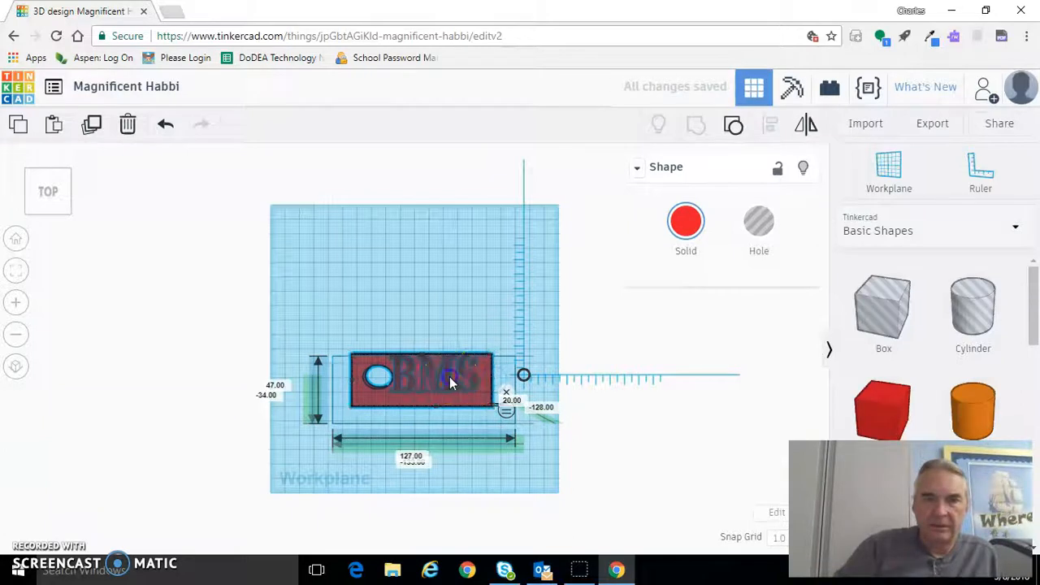
{"action": "left_click", "coordinate": [452, 382]}
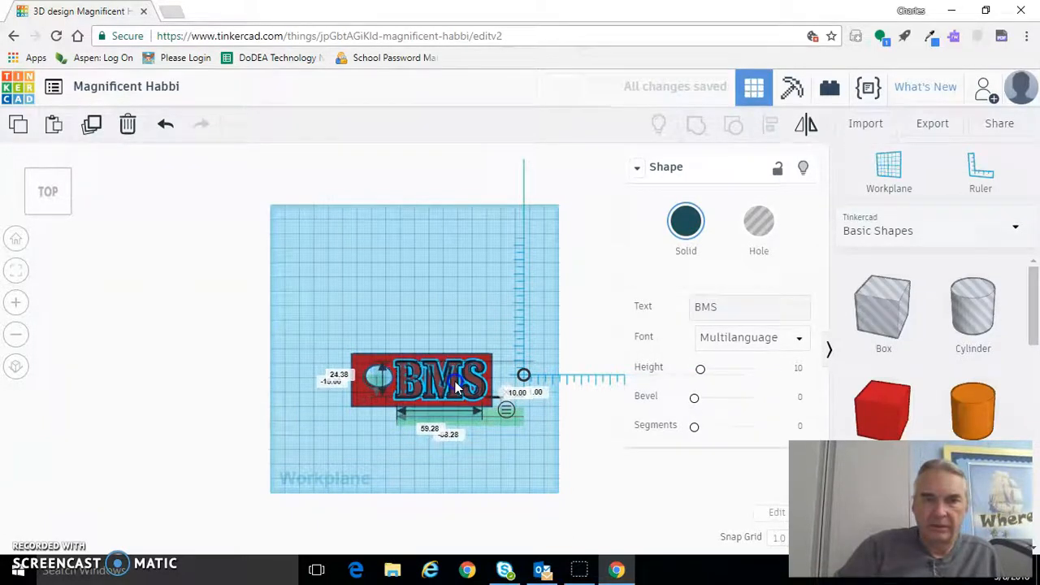
{"action": "left_click", "coordinate": [419, 306]}
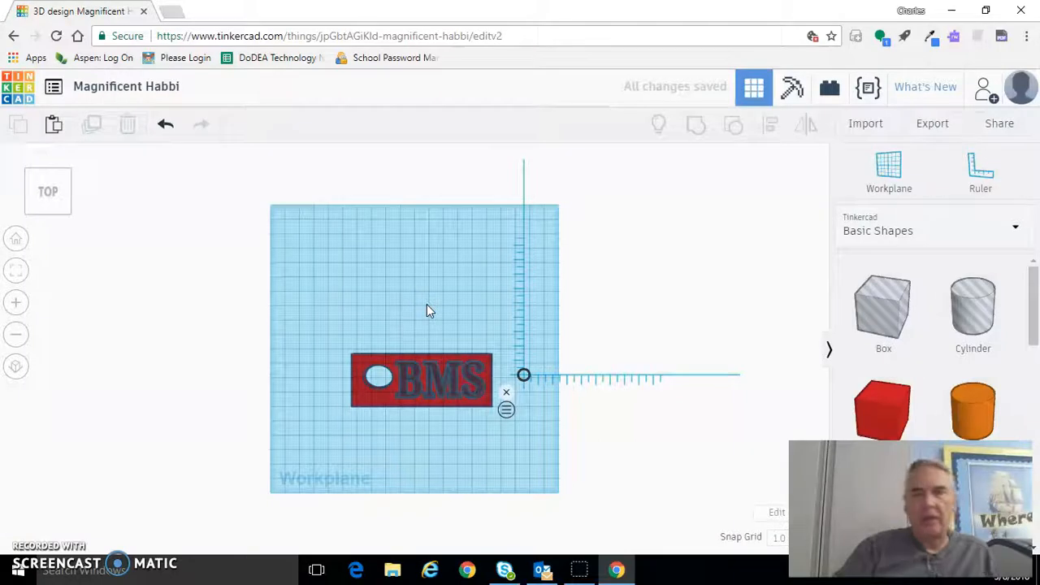